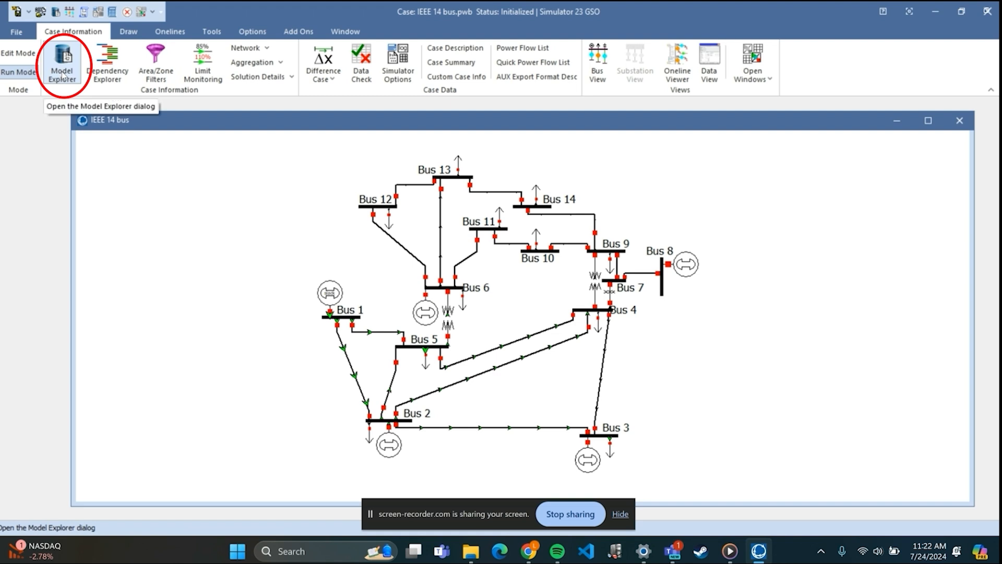
Open the Model Explorer, maximize its window and look through the list of object folders.
left_click(55, 59)
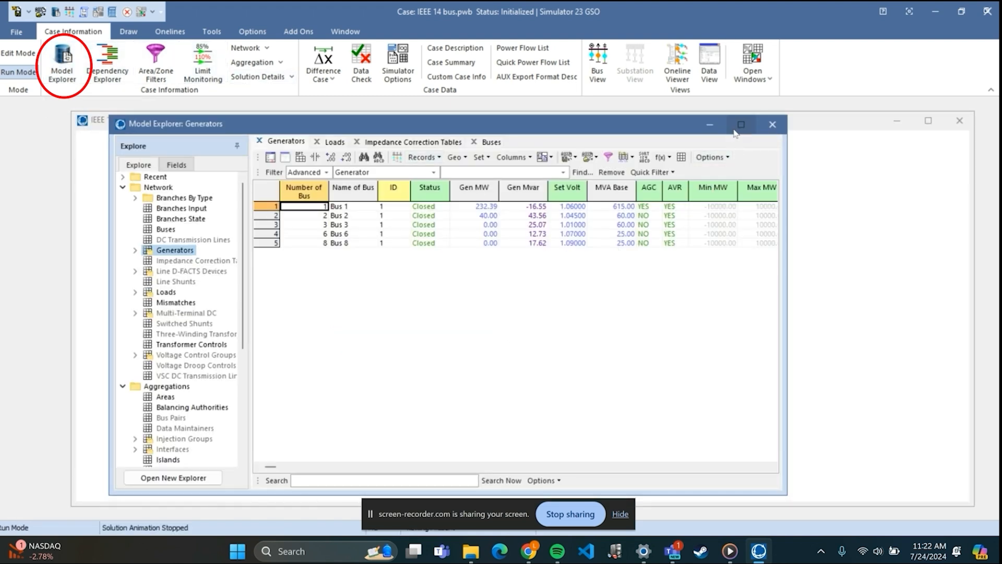
left_click(741, 124)
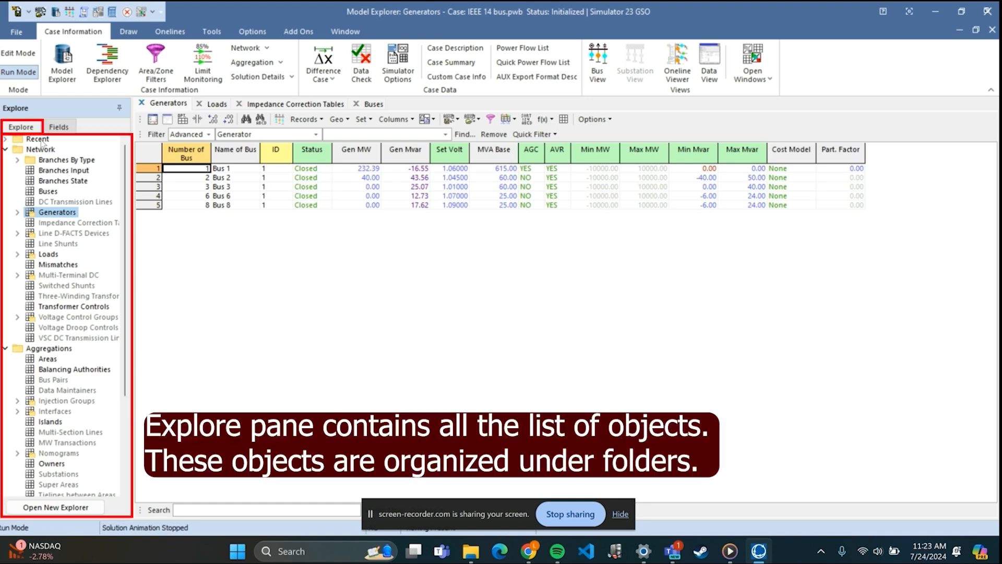
scroll(66, 199, "down", 1)
scroll(65, 209, "down", 6)
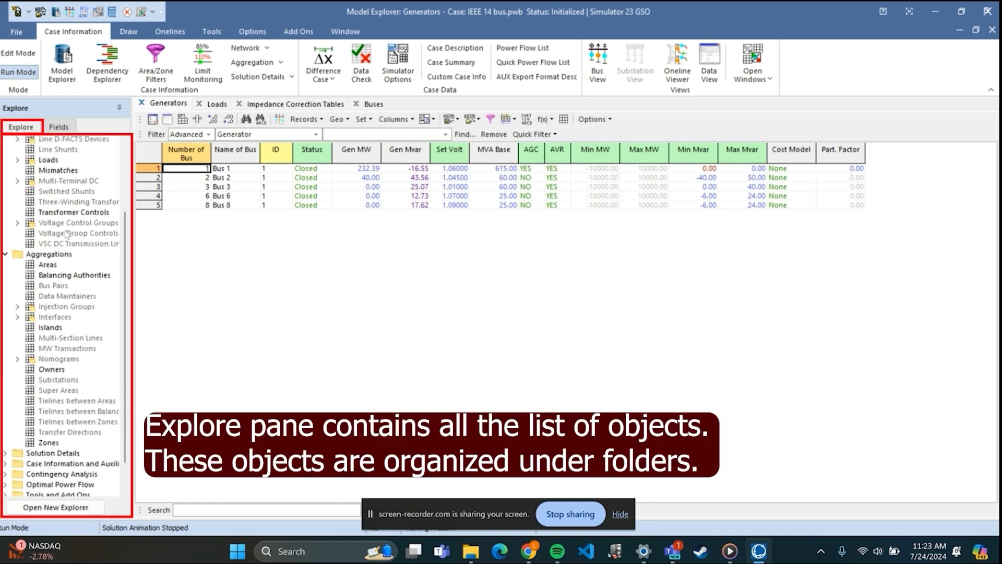
scroll(46, 366, "up", 7)
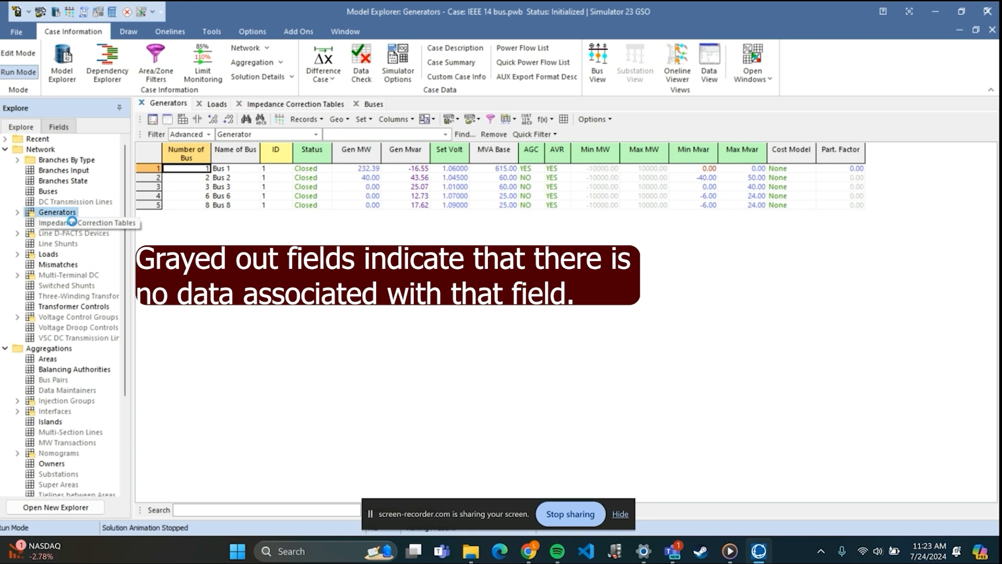
Display the Impedance Correction Tables, followed by the Loads table of the network.
left_click(74, 224)
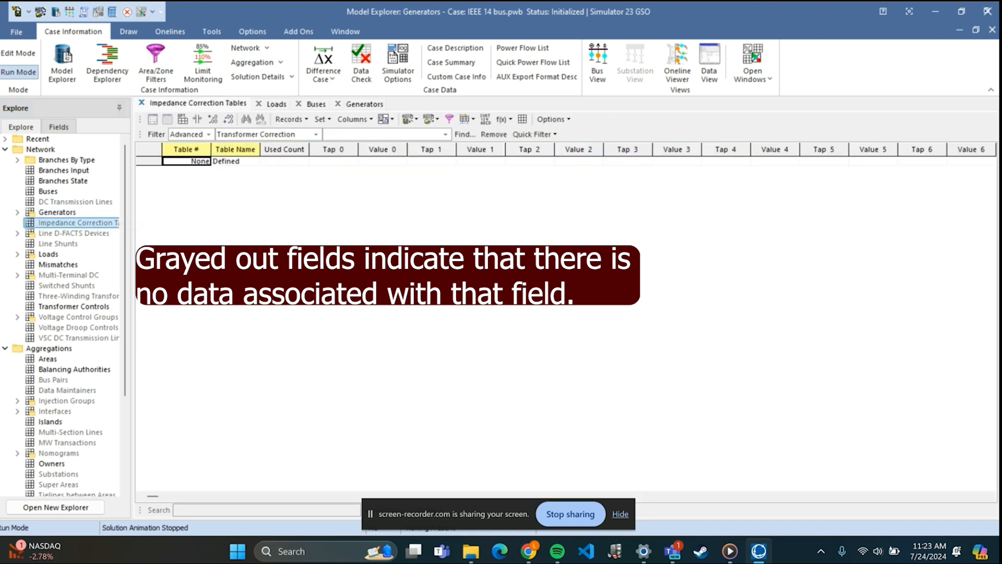
left_click(48, 254)
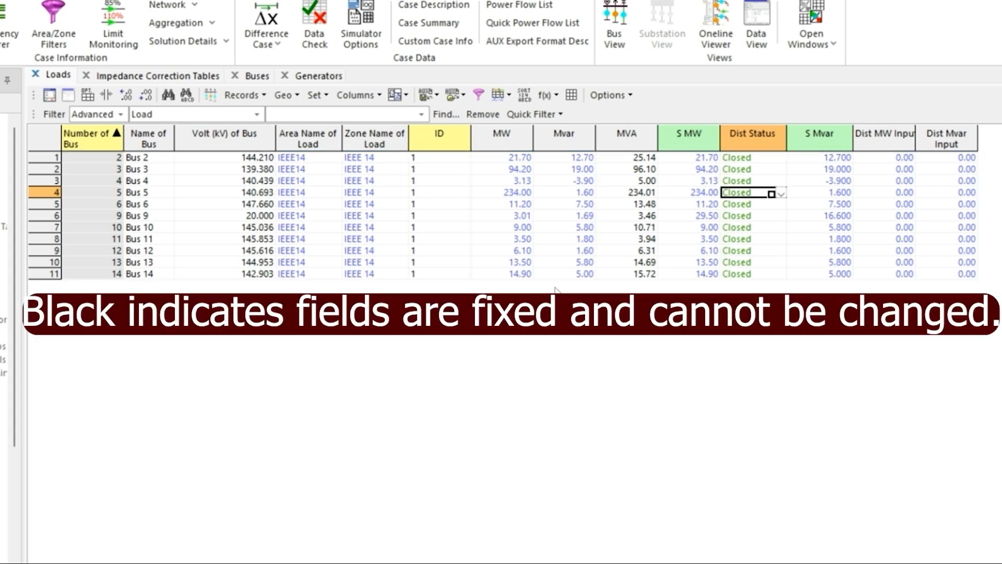
Set the MW value of the Bus 5 load to 34 in the Loads table.
left_click(648, 193)
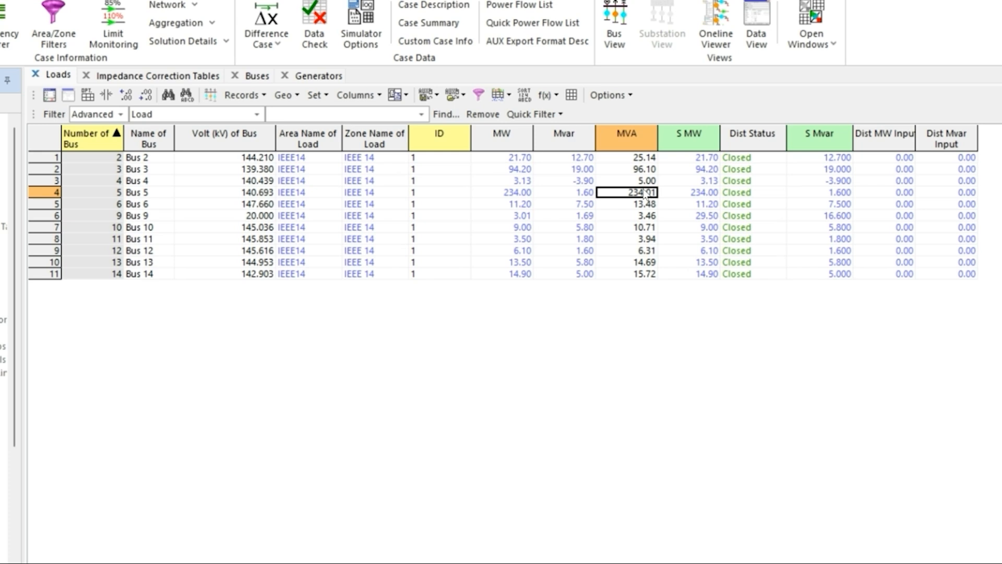
left_click(499, 193)
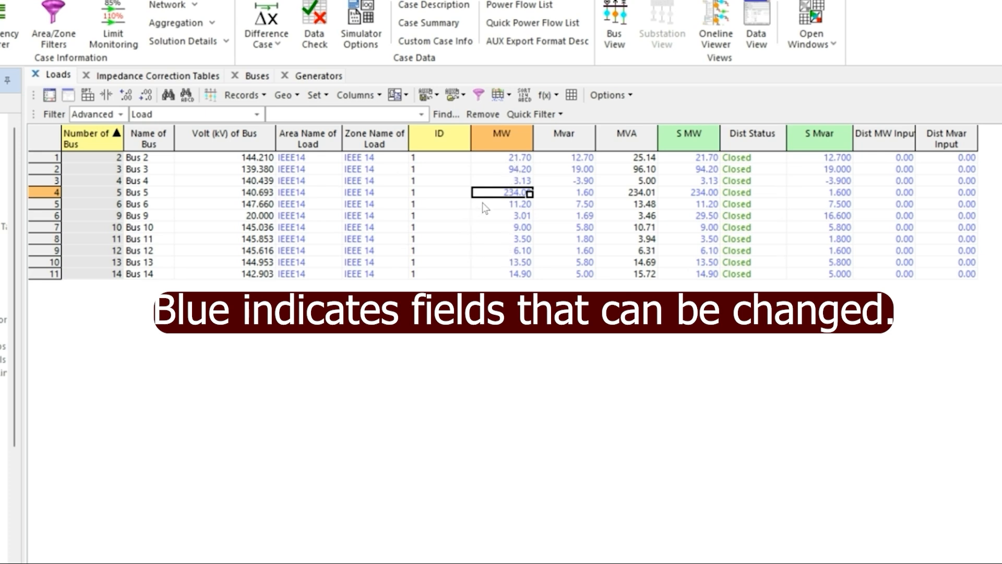
type("34")
key("Return")
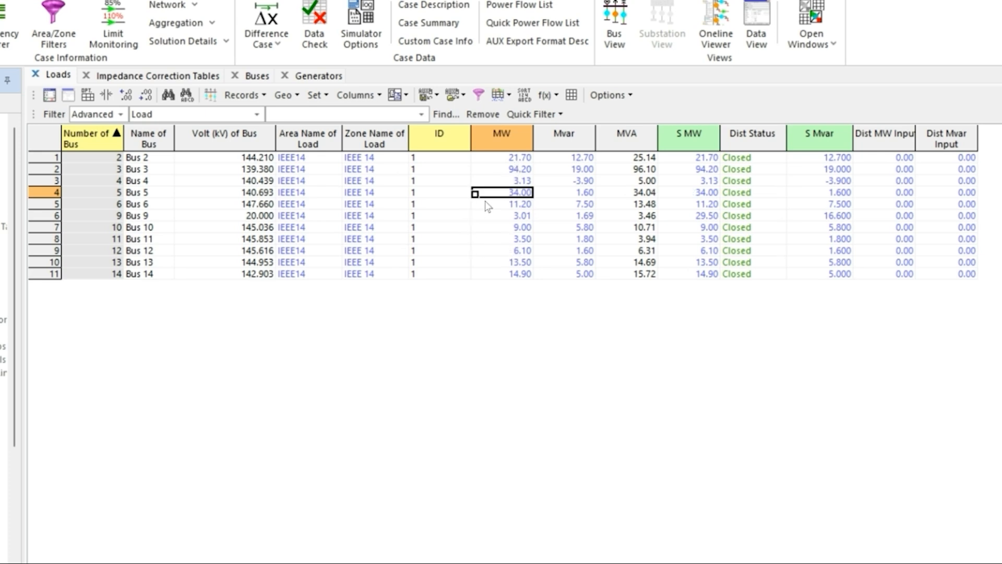
left_click(373, 194)
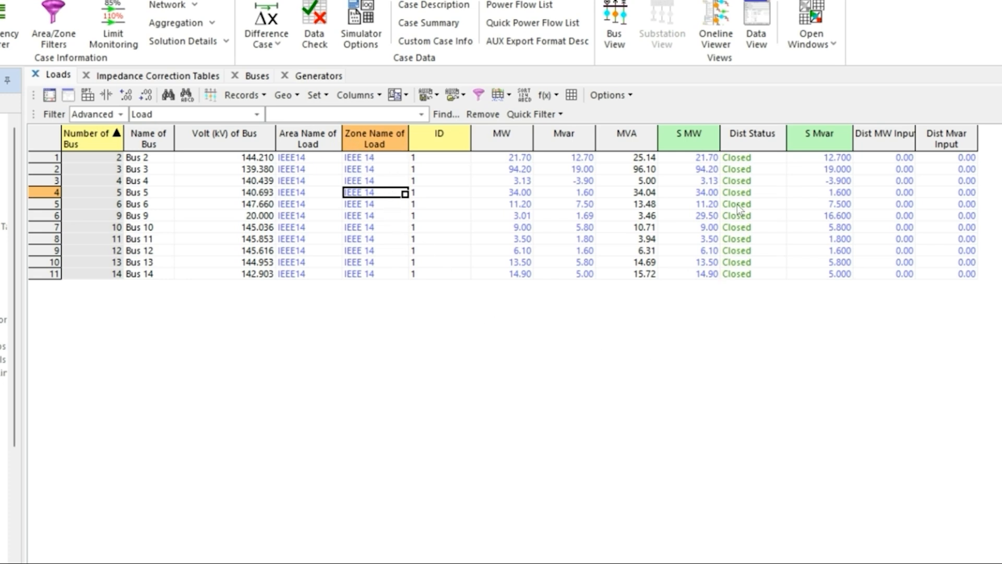
Switch the Dist Status of the Bus 5 load to Open and back to Closed.
left_click(751, 193)
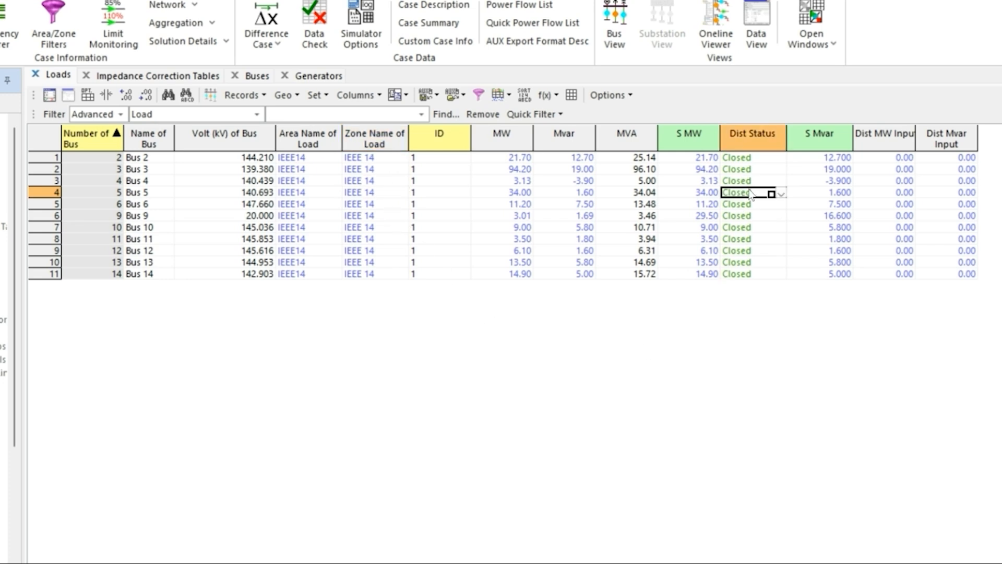
left_click(780, 195)
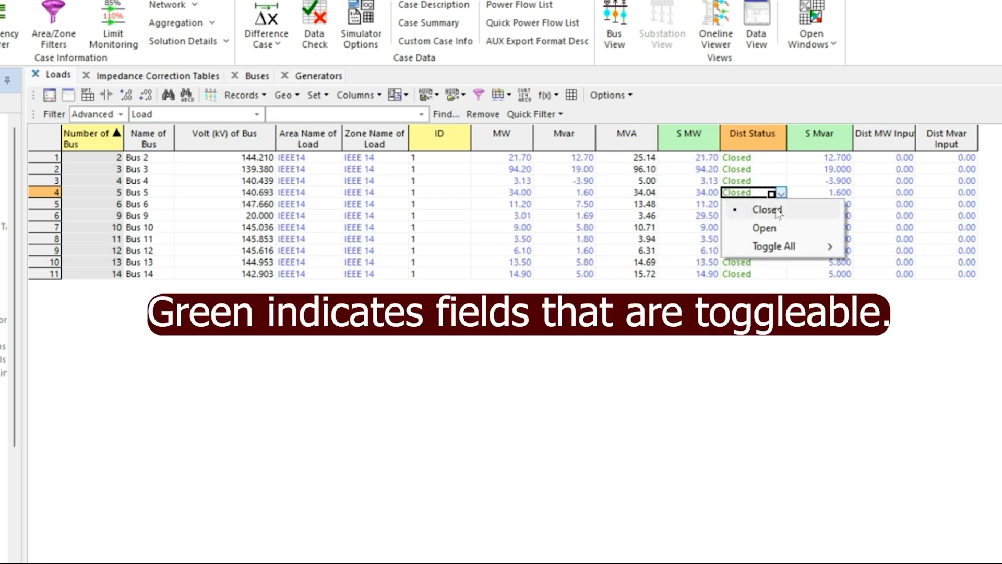
left_click(770, 228)
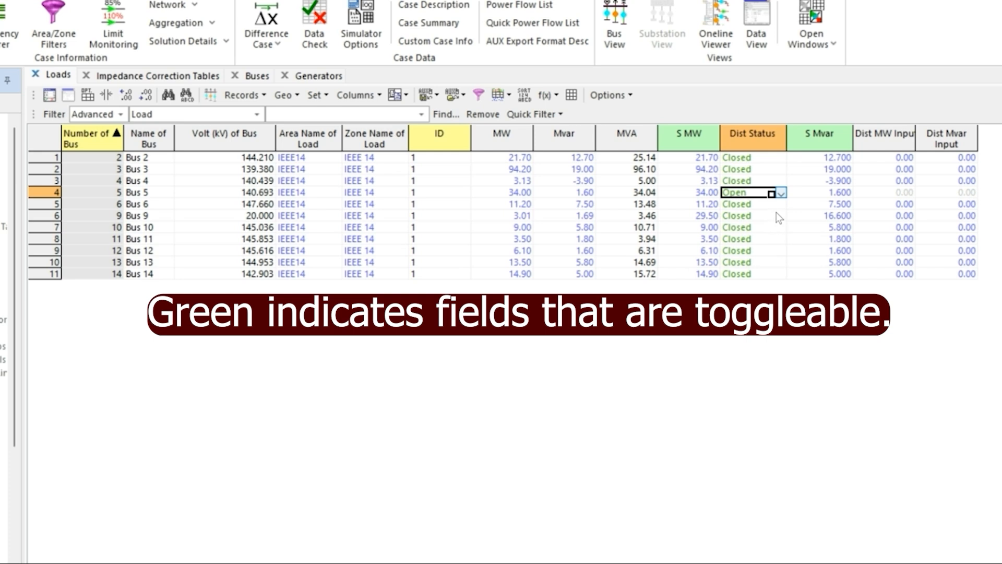
left_click(779, 196)
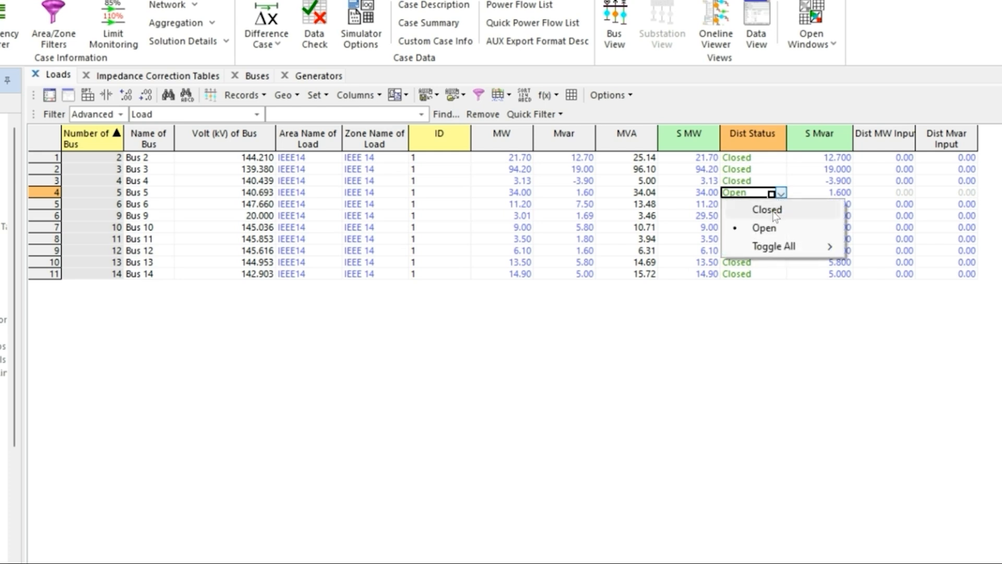
left_click(772, 209)
Examine the values in the MW and MVA columns of the Loads table.
left_click(531, 193)
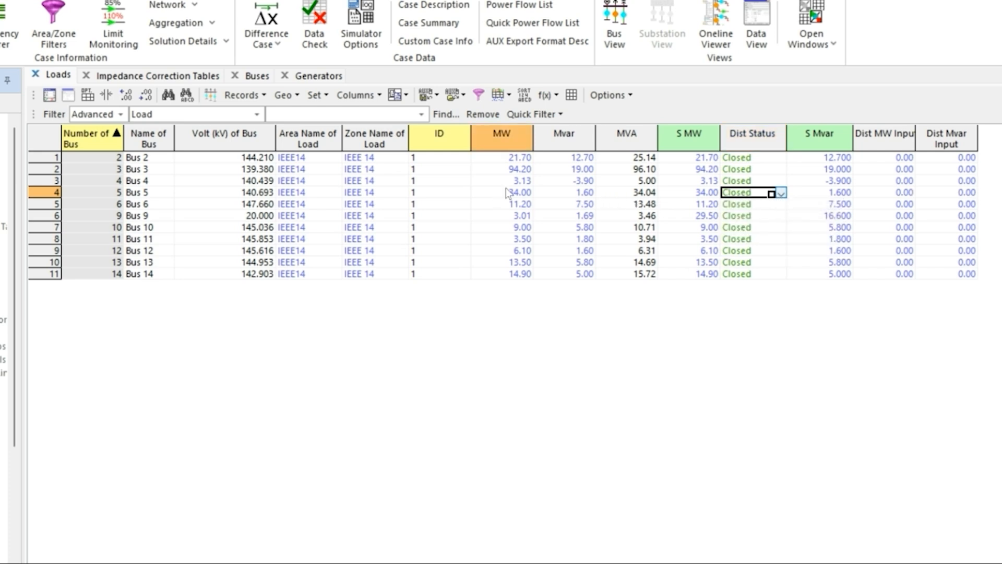
left_click_drag(635, 168, 621, 243)
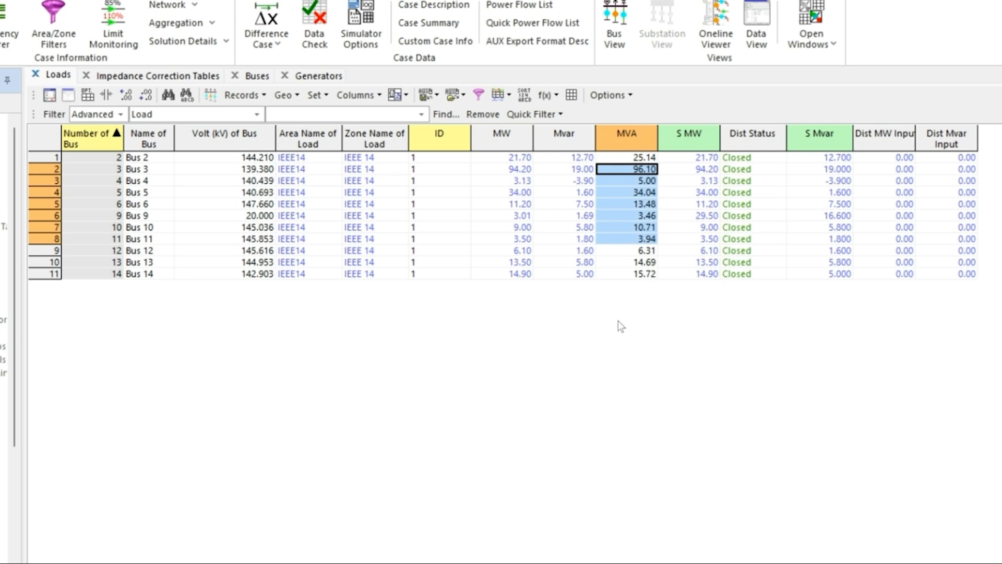
left_click_drag(535, 236, 528, 228)
left_click_drag(518, 180, 517, 240)
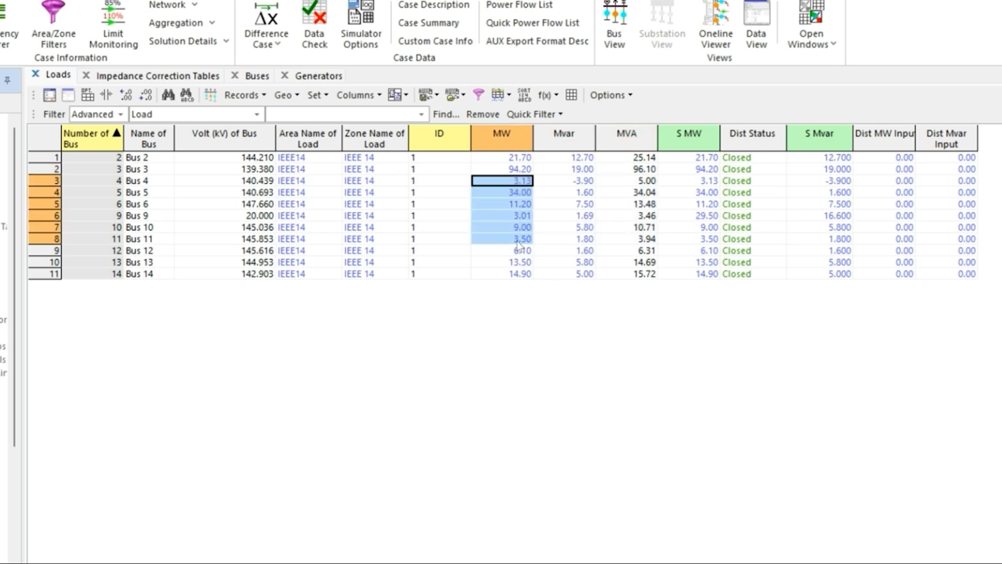
left_click(517, 241)
left_click_drag(516, 205, 516, 273)
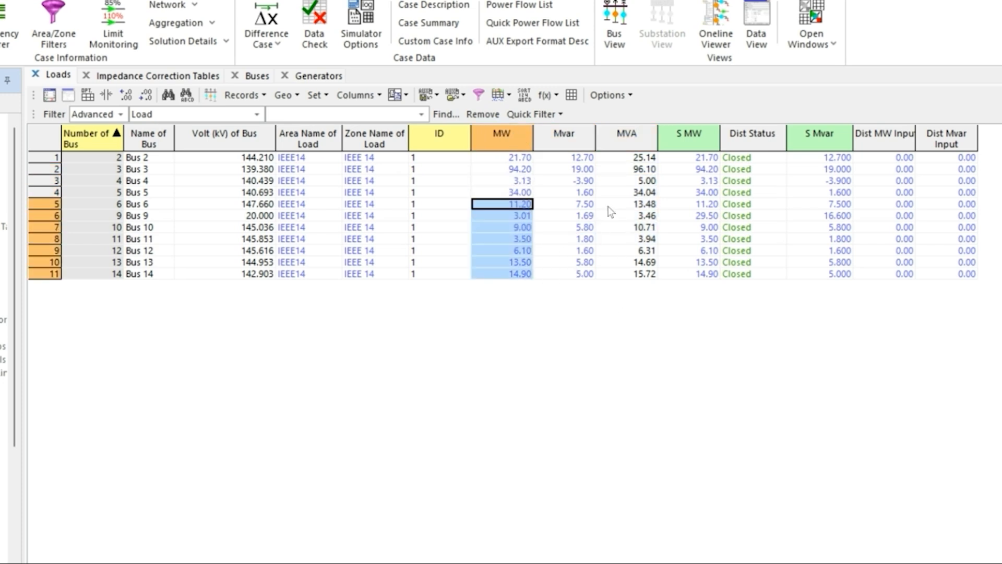
left_click_drag(646, 192, 652, 305)
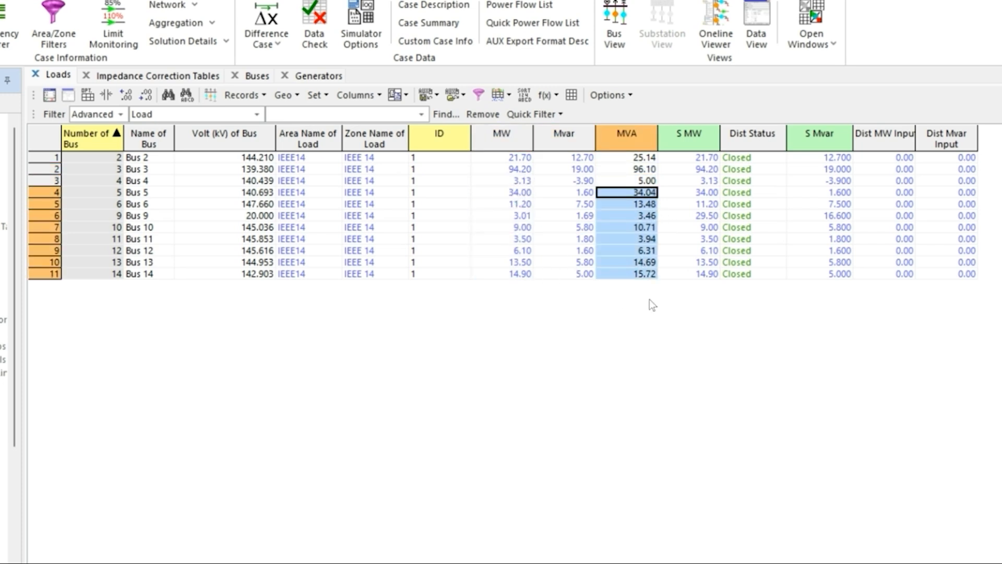
left_click(612, 239)
left_click(634, 216)
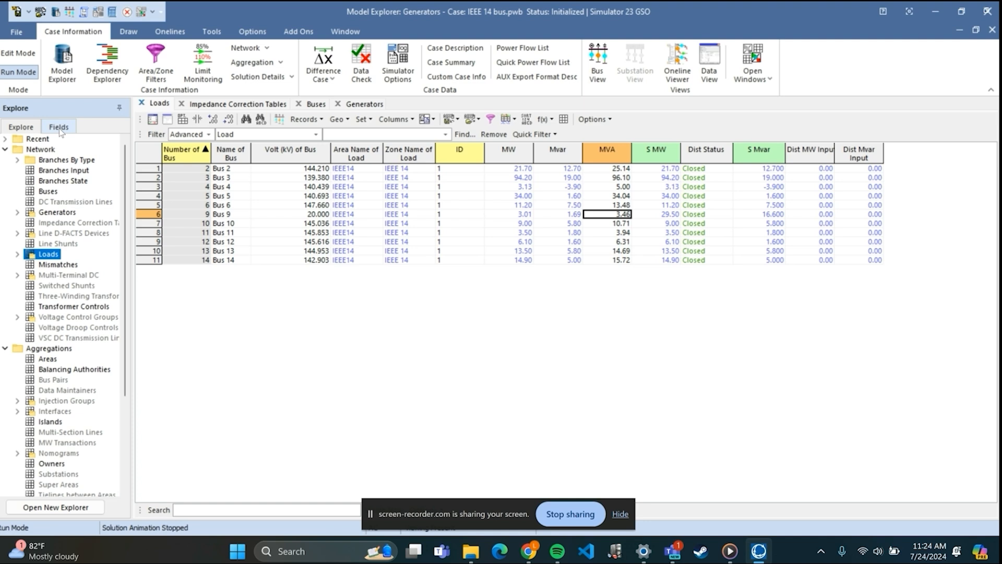
Search the available load fields for "kV" and choose the kV Nominal of Bus field.
left_click(60, 129)
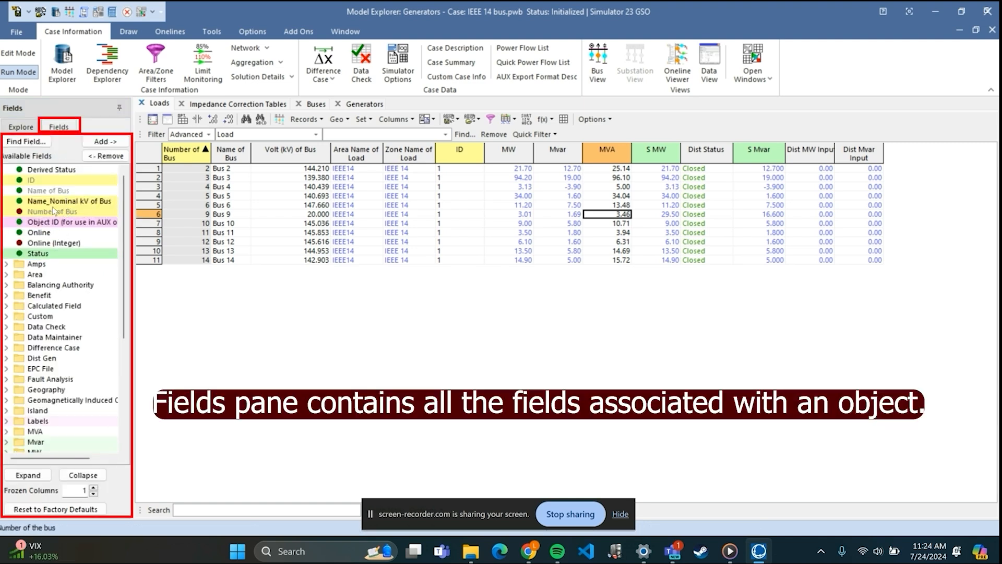
left_click(36, 146)
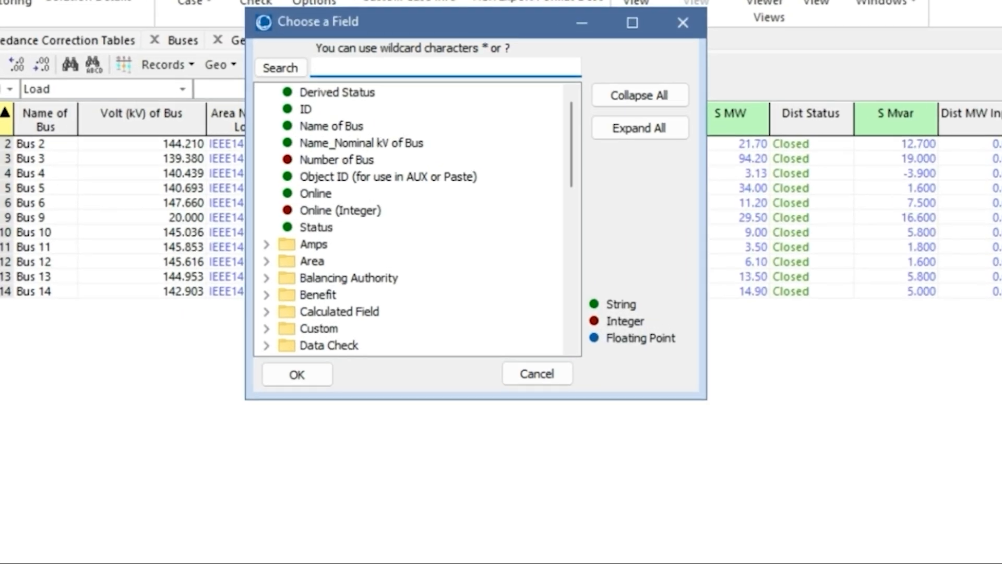
type("kV")
key("Return")
key("Return")
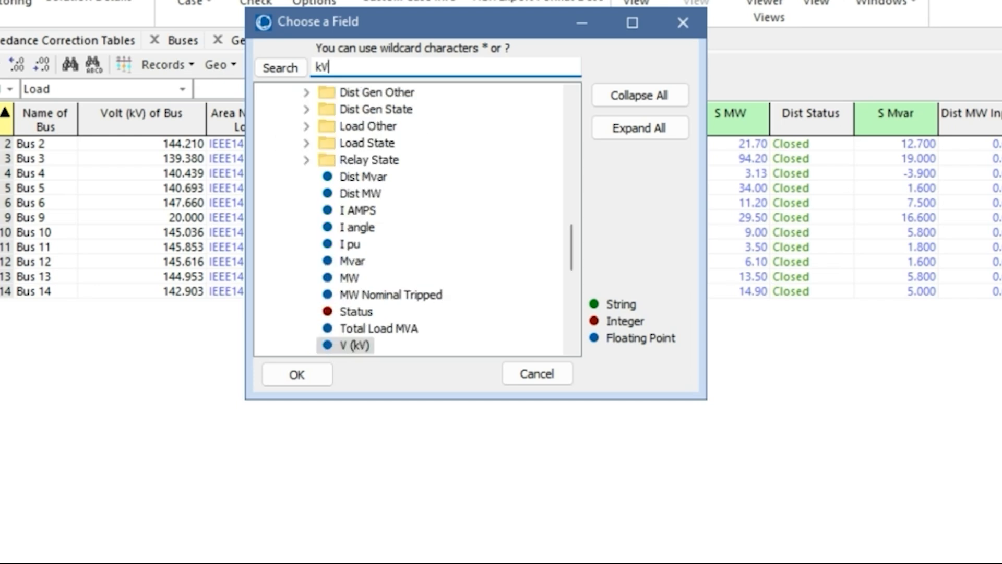
key("Return")
key("Return")
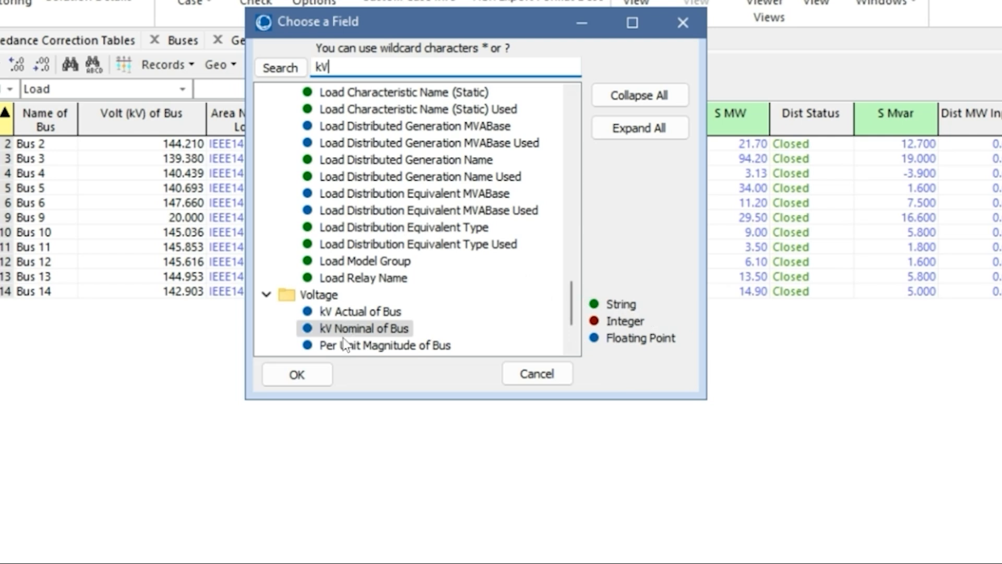
mouse_move(326, 332)
left_click(320, 367)
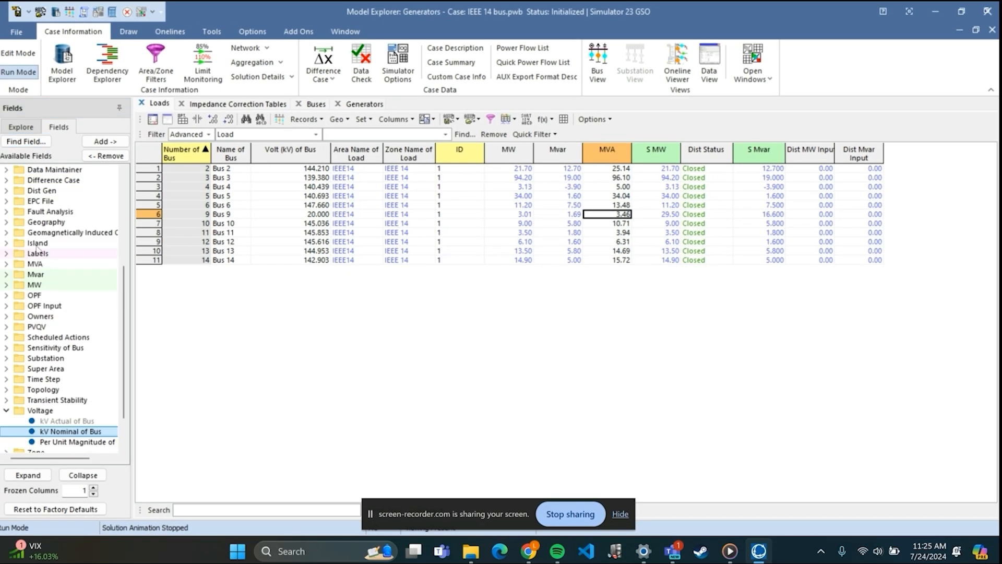
Add the kV Nominal of Bus column to the Loads table and remove it again.
scroll(38, 251, "down", 1)
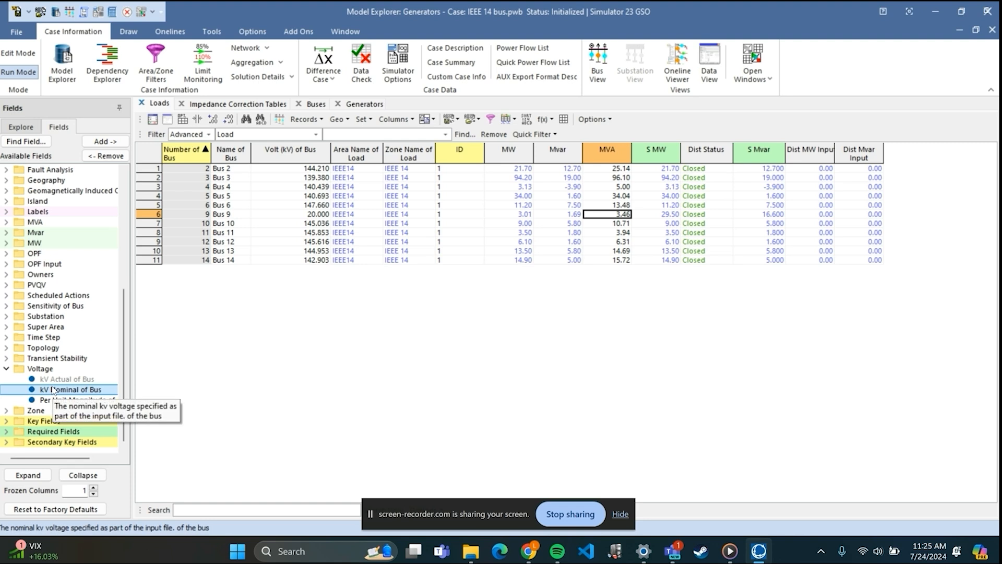
left_click(105, 142)
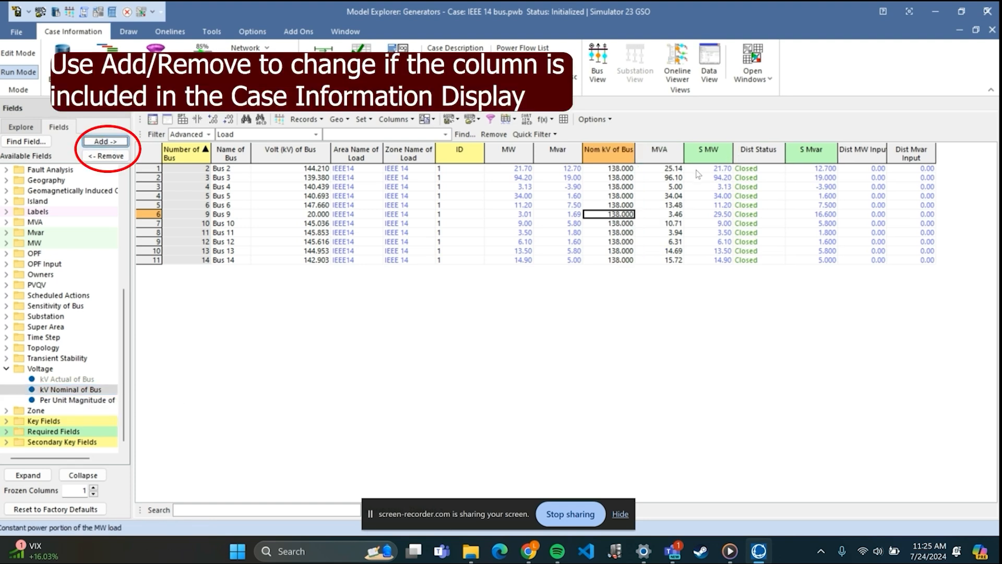
left_click(107, 155)
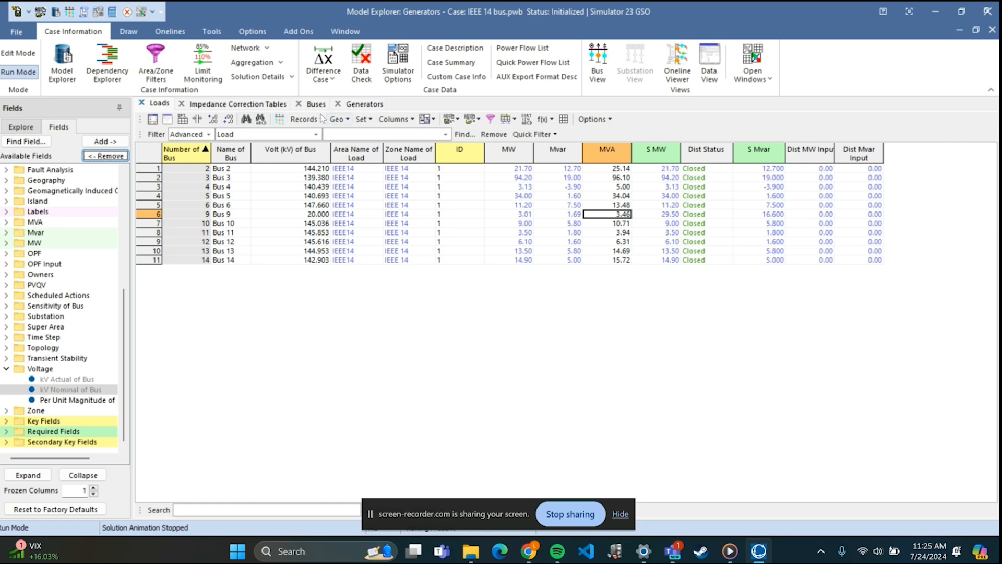
Expand the Key Fields, Required Fields and Secondary Key Fields folders for the load object.
left_click(6, 421)
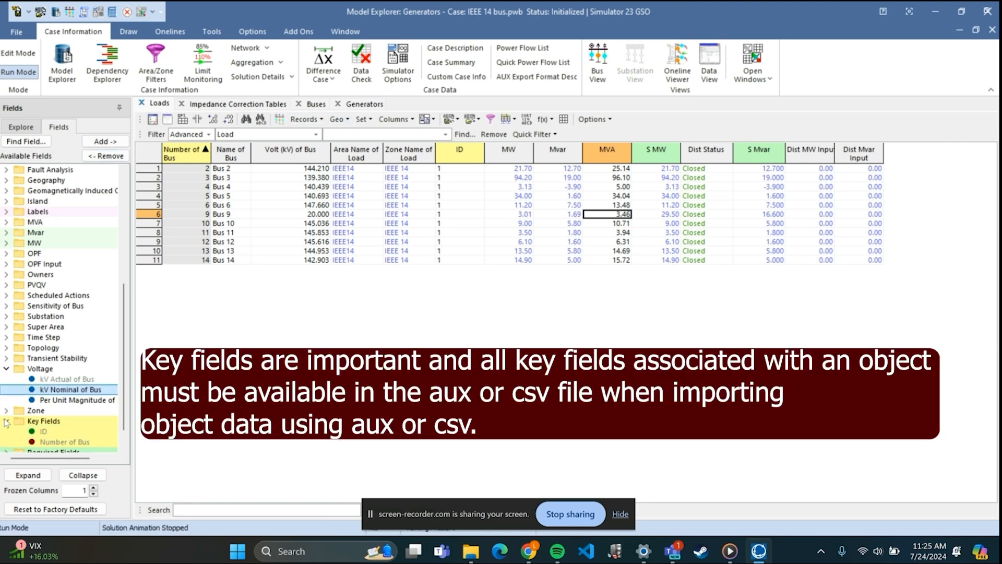
left_click(7, 432)
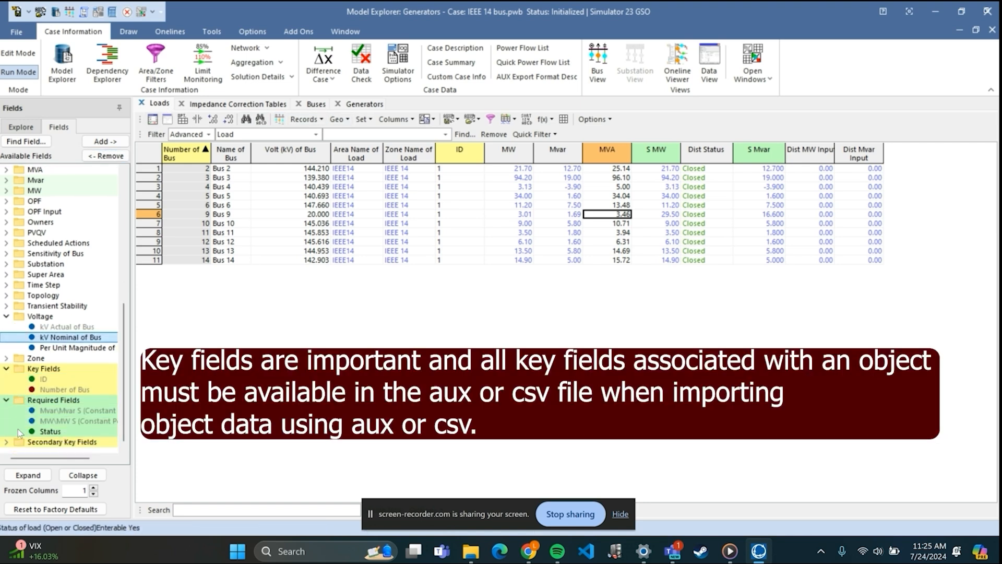
left_click(7, 451)
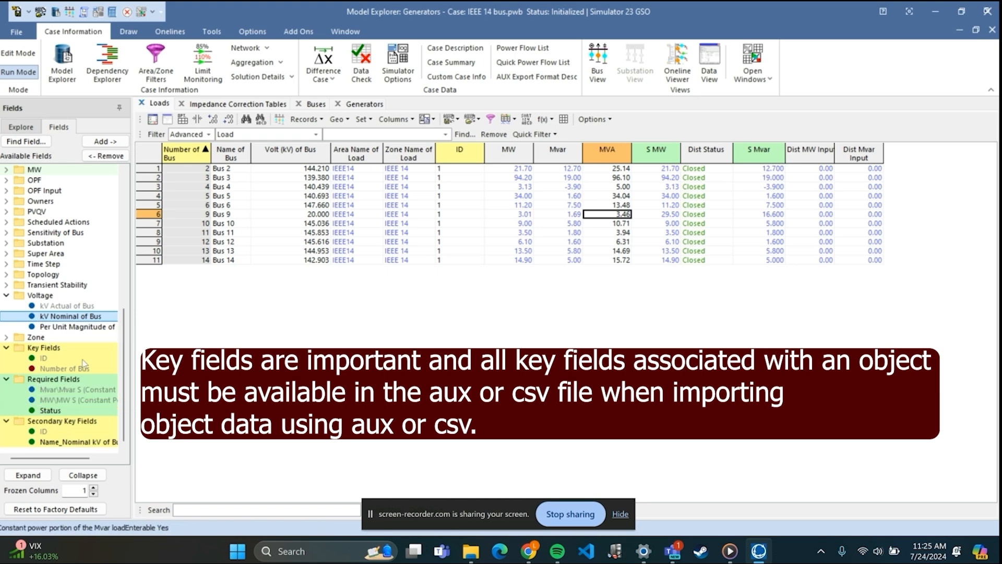
Switch to the Buses table and expand its Key Fields, Required Fields and Secondary Key Fields folders.
left_click(316, 103)
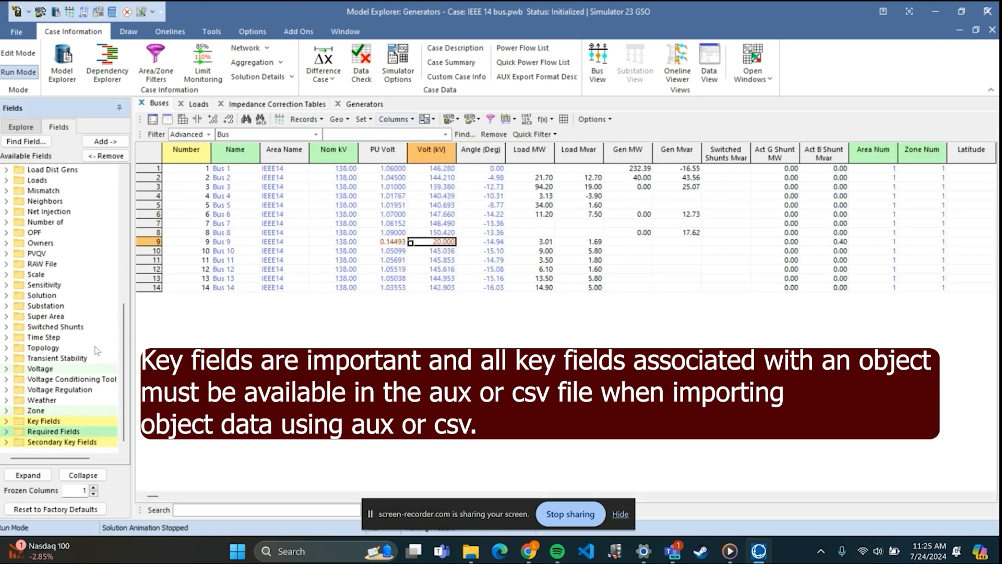
left_click(7, 421)
scroll(11, 431, "down", 1)
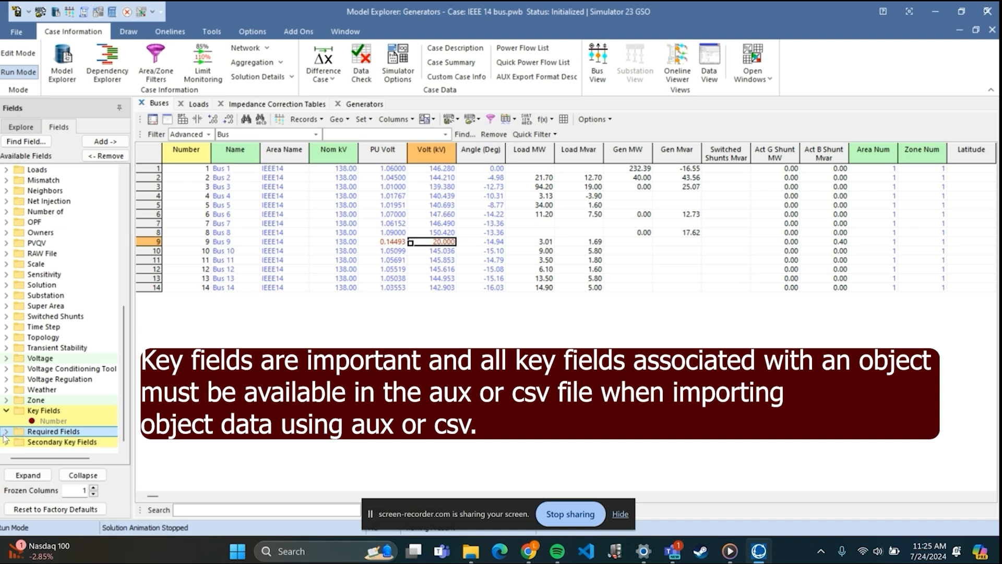
left_click(7, 432)
left_click(5, 442)
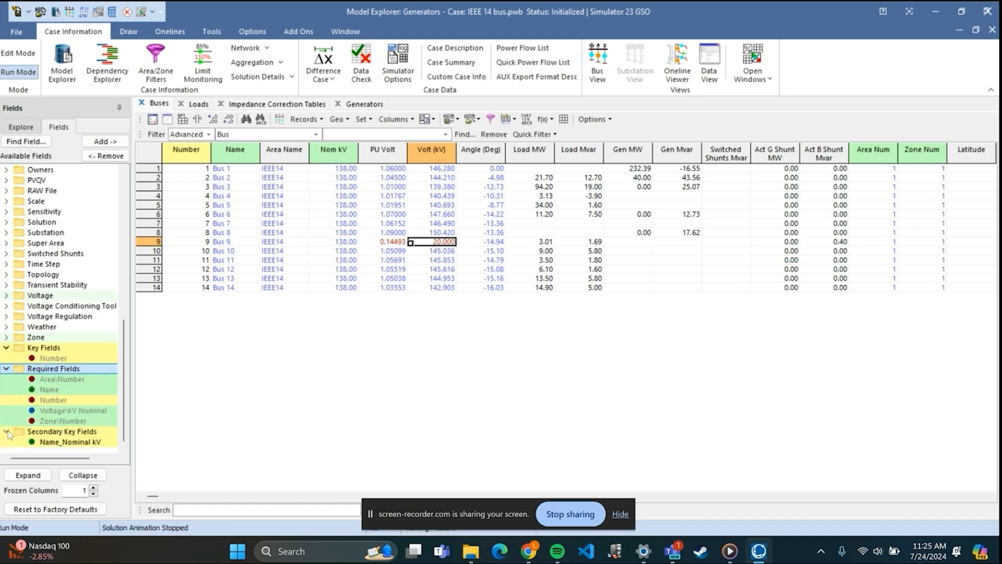